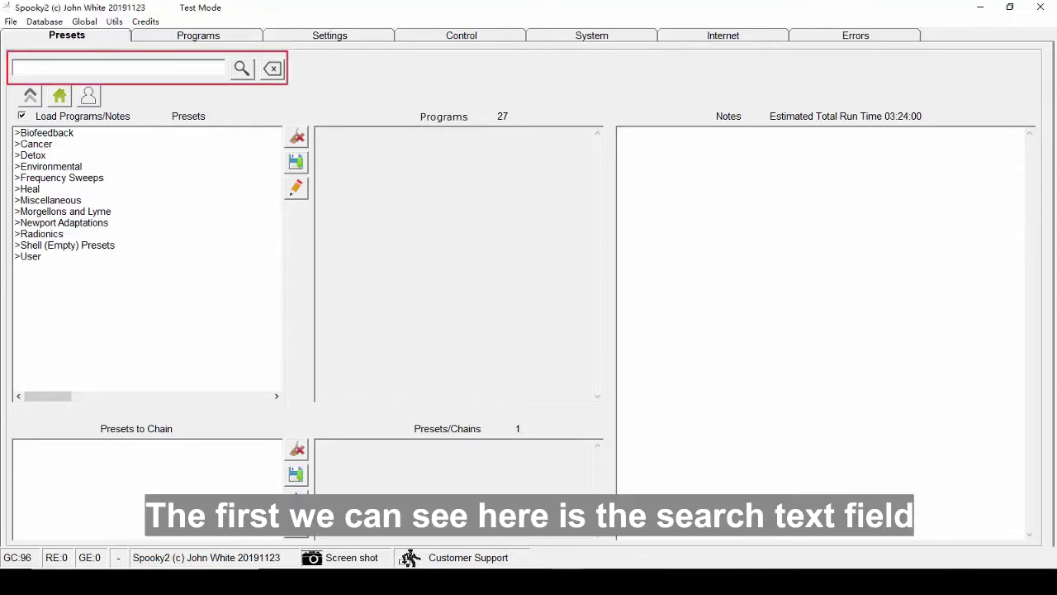
Search the presets for "cold", and clear the search string and its results
left_click(106, 67)
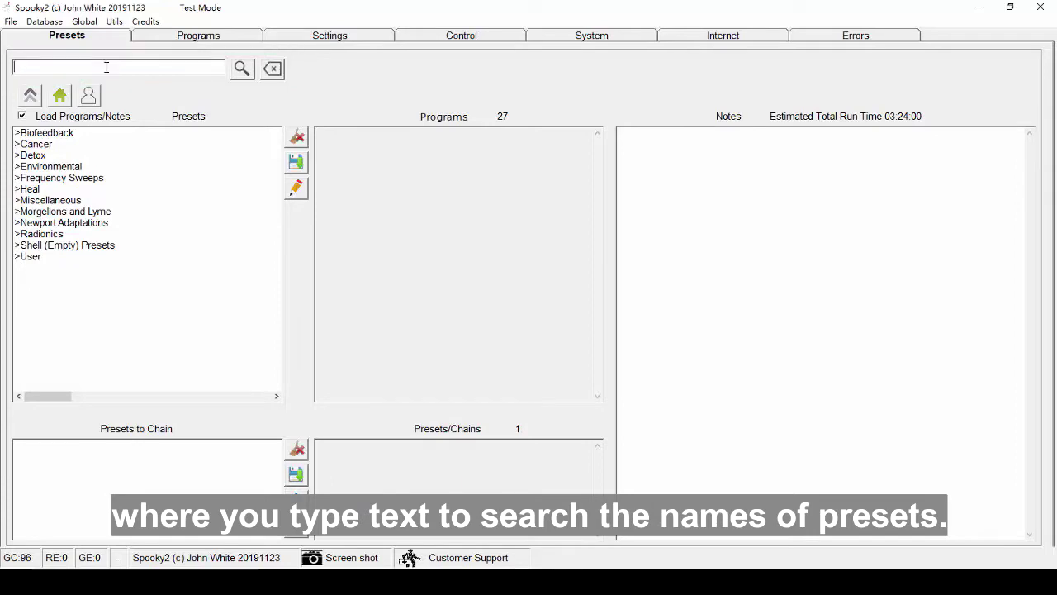
type("cold")
left_click(242, 68)
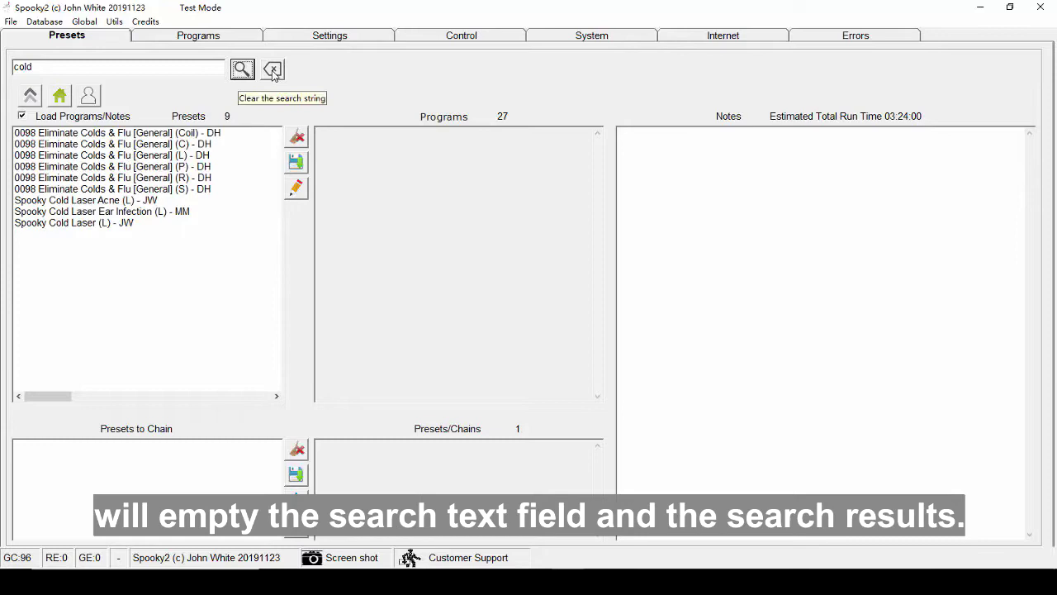
left_click(273, 71)
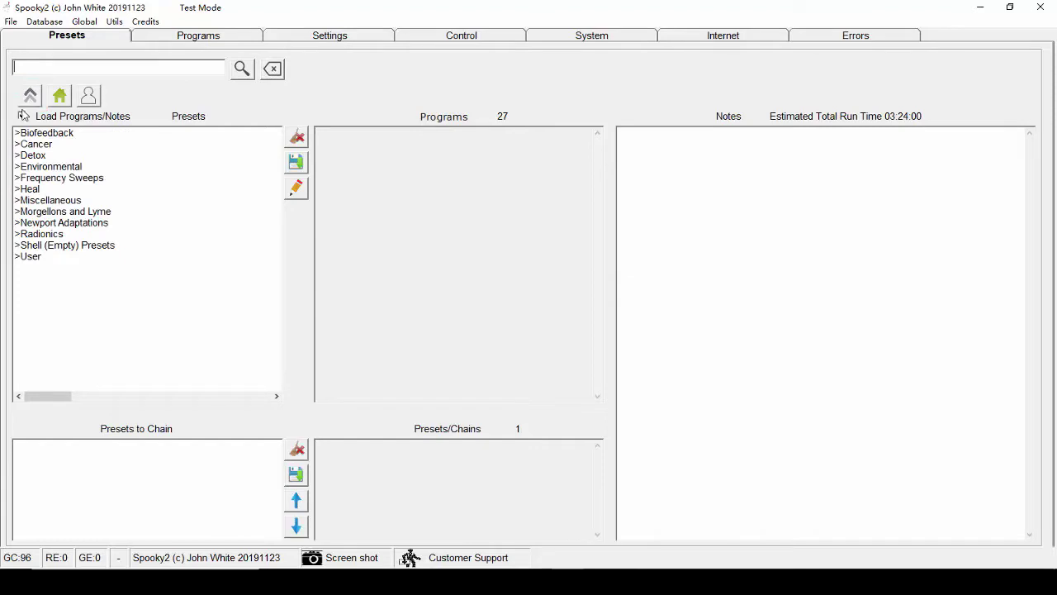
Browse the Biofeedback, Environmental and User preset folders, going back to the home directory after viewing them
double_click(33, 133)
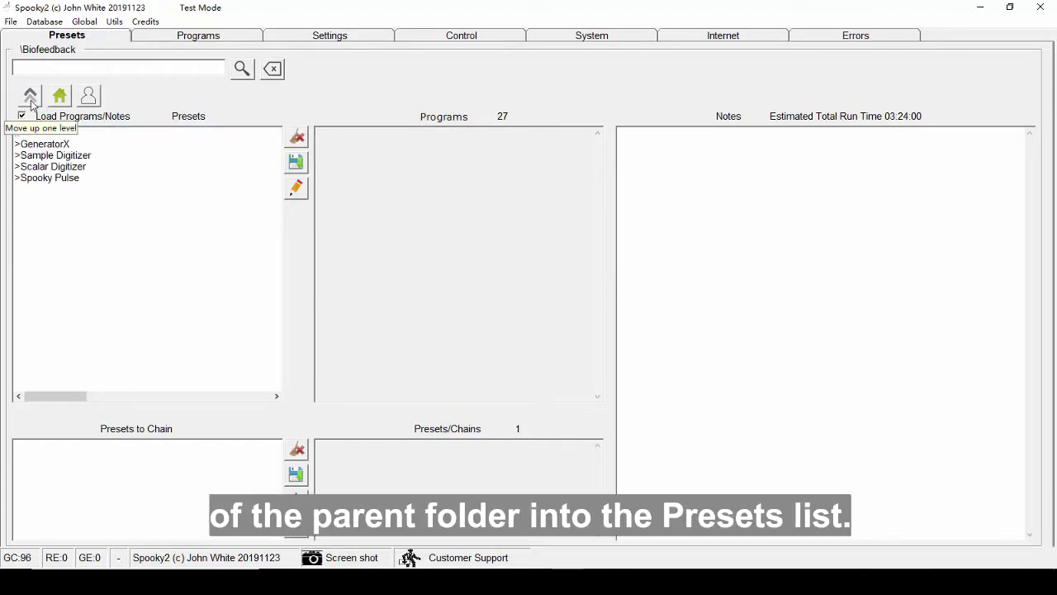
left_click(30, 97)
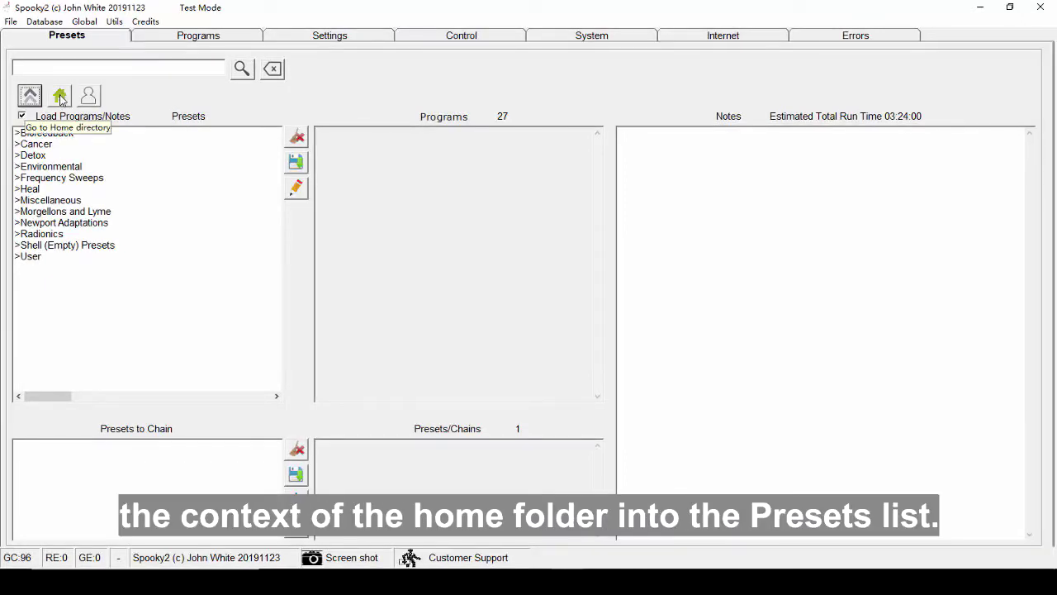
double_click(58, 166)
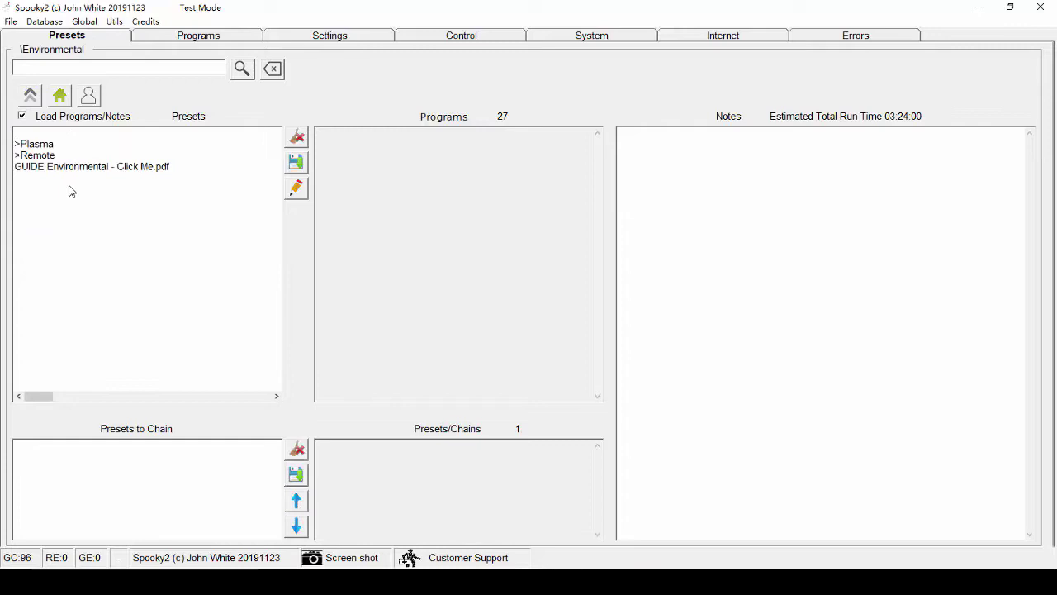
left_click(60, 98)
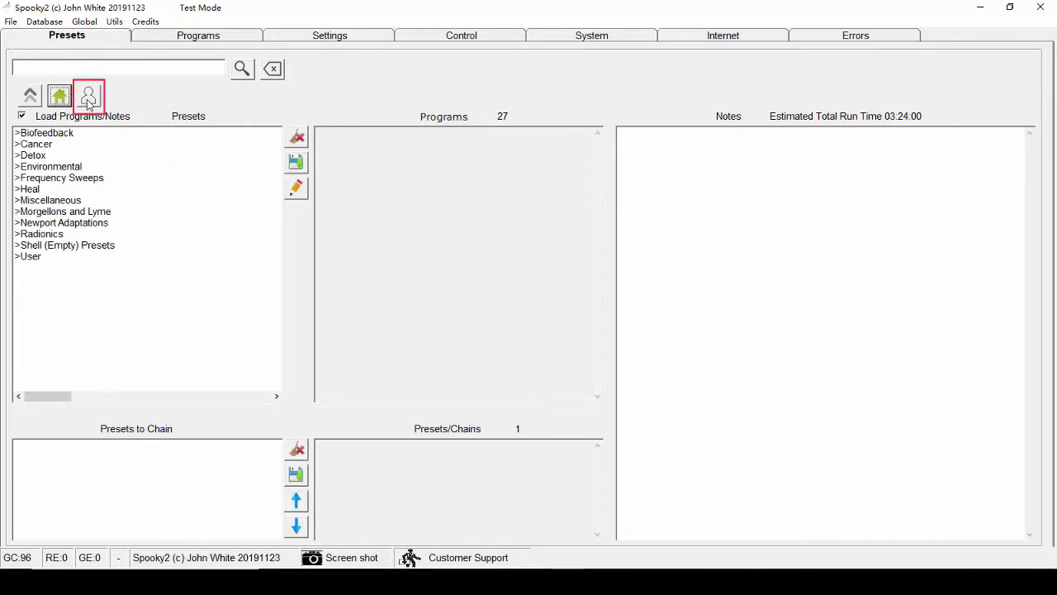
left_click(89, 98)
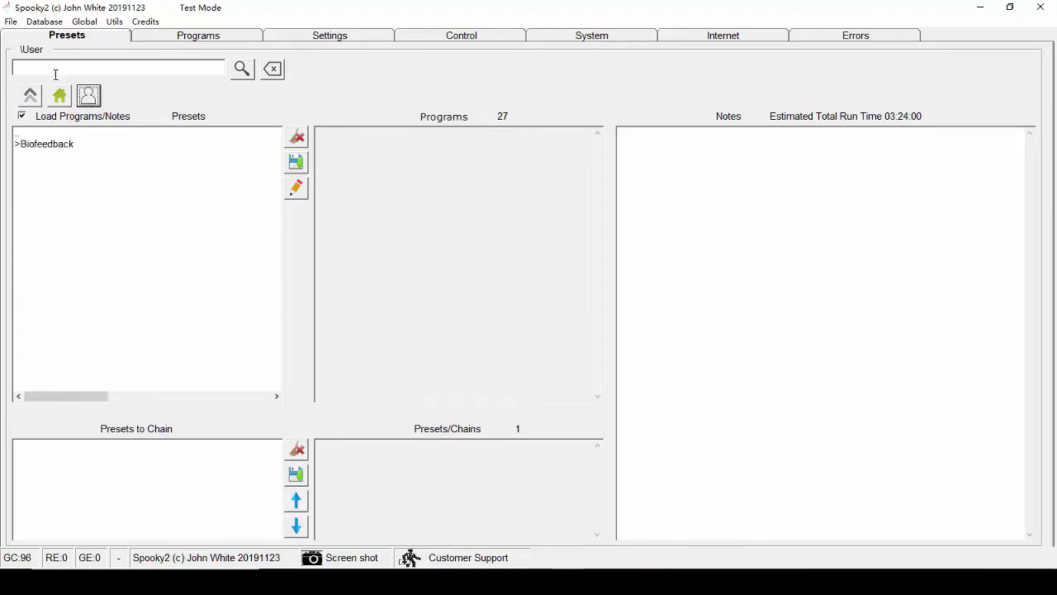
left_click(59, 97)
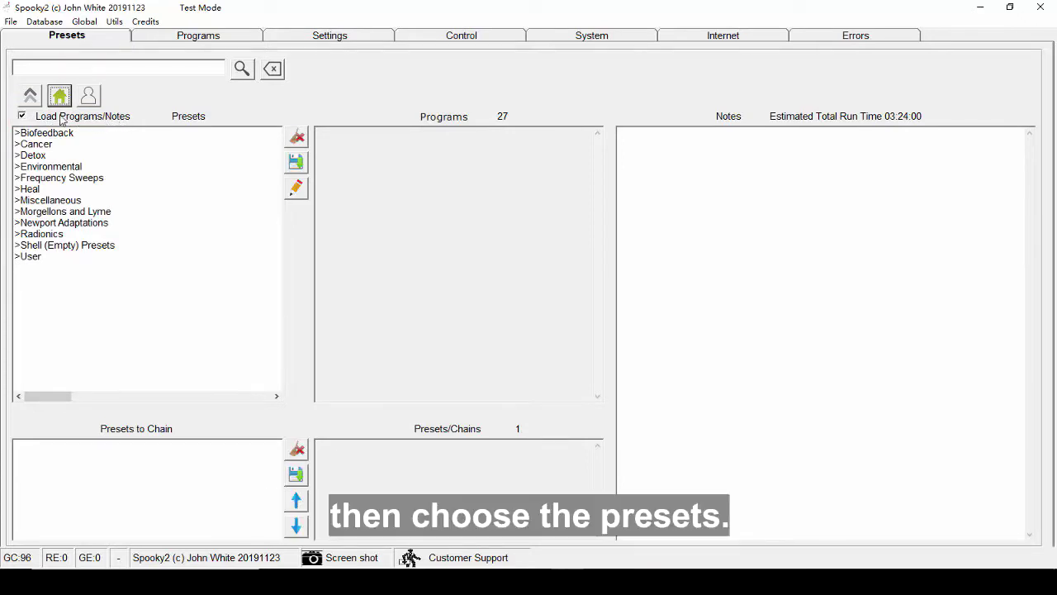
Turn off Load Programs/Notes, and view the contents of the Detox folder before going back up one level
left_click(22, 116)
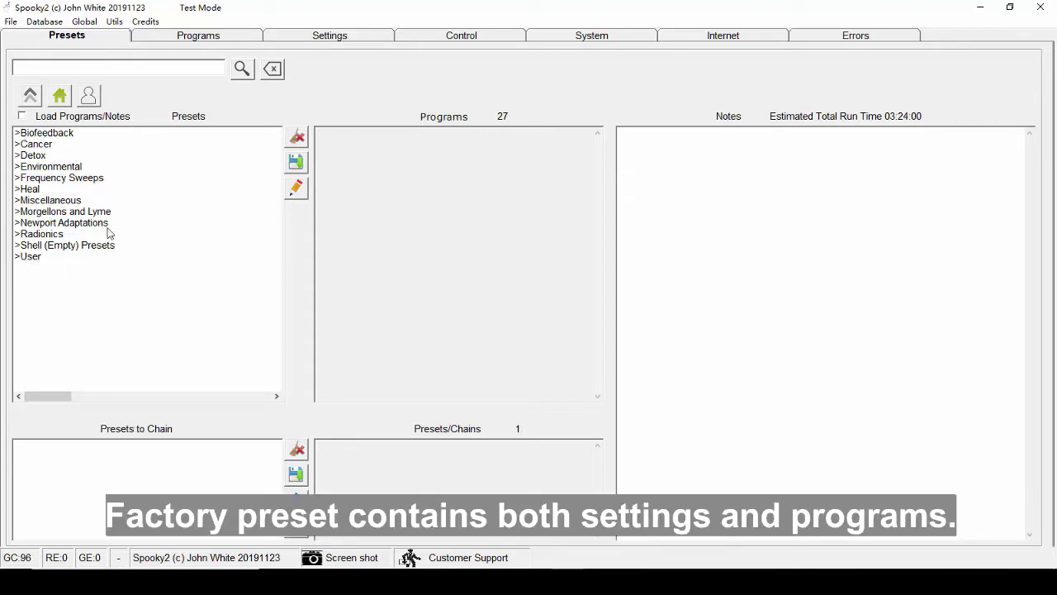
left_click(35, 157)
double_click(35, 157)
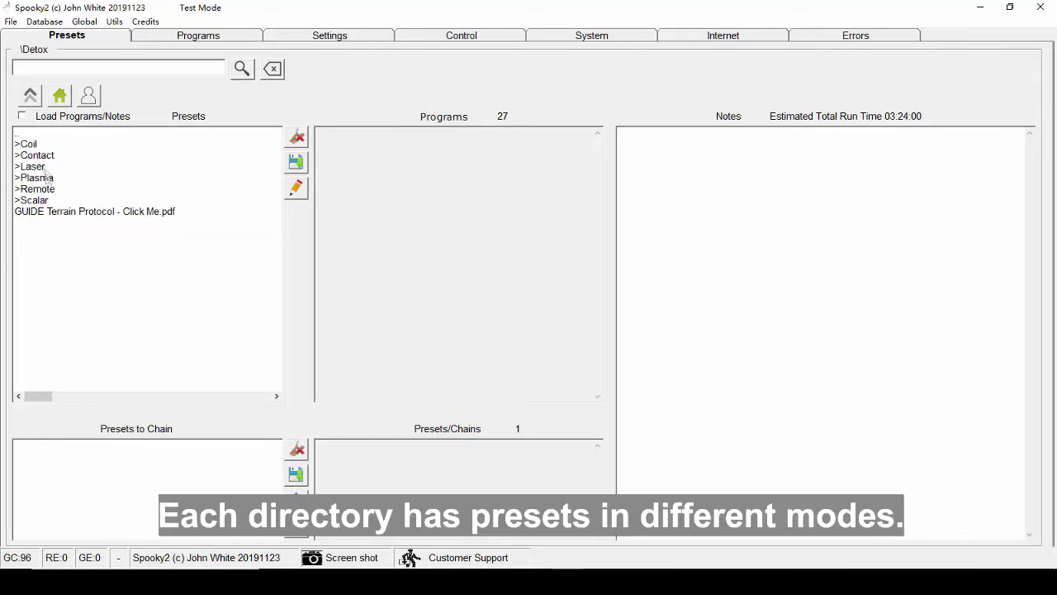
left_click(30, 96)
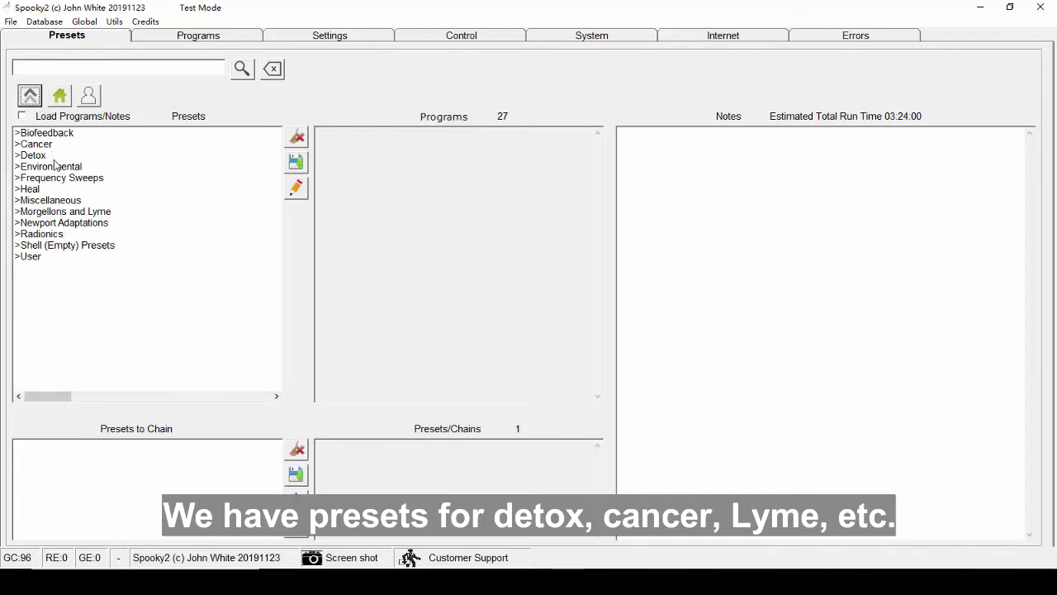
Open the Shell (Empty) Presets folder and view the presets in its Contact subfolder, returning to the parent folder
left_click(80, 246)
double_click(80, 248)
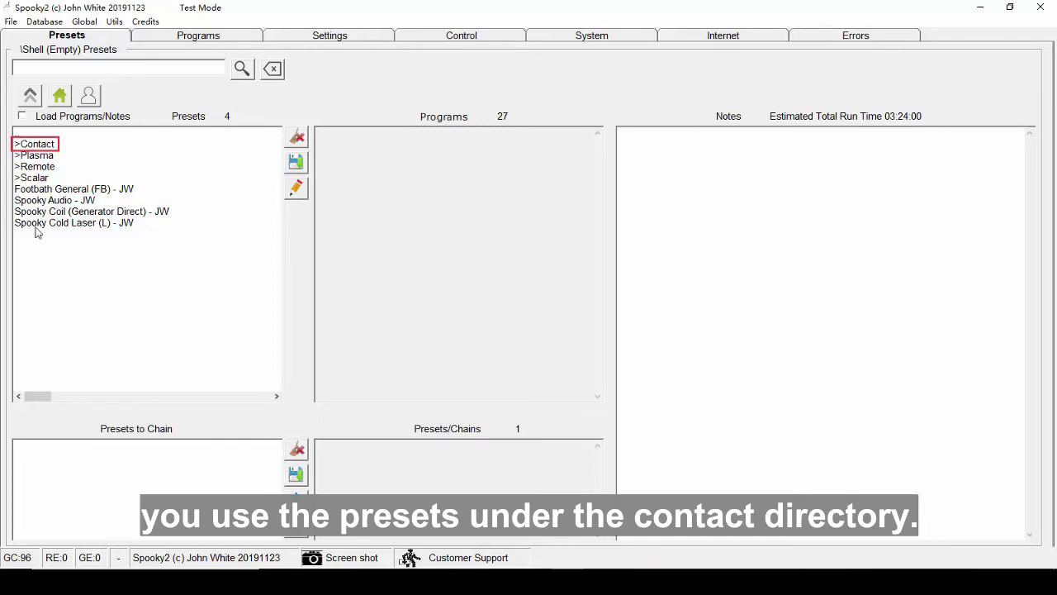
left_click(50, 147)
double_click(50, 151)
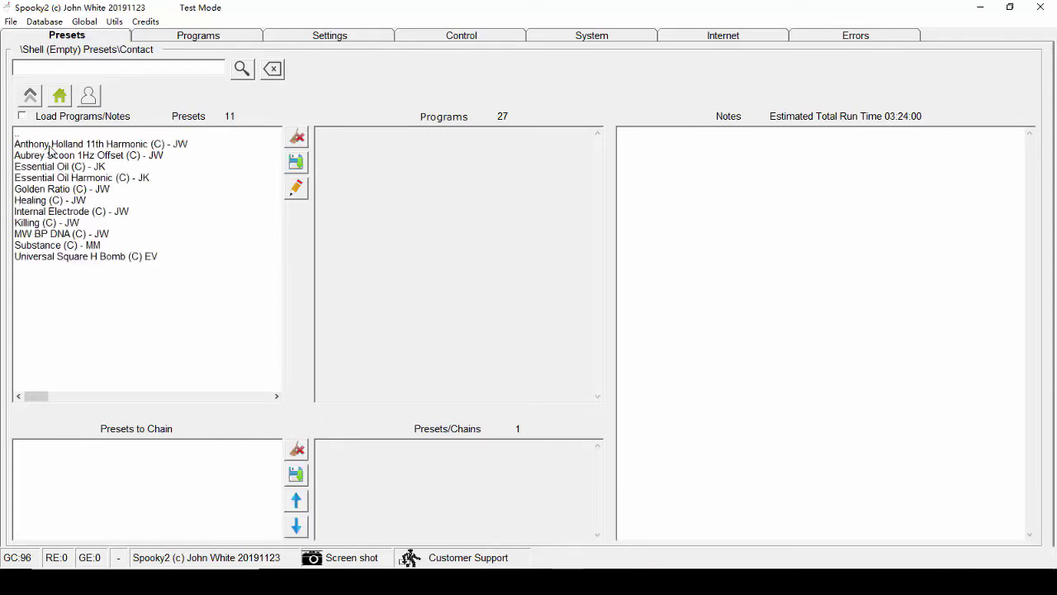
left_click(30, 97)
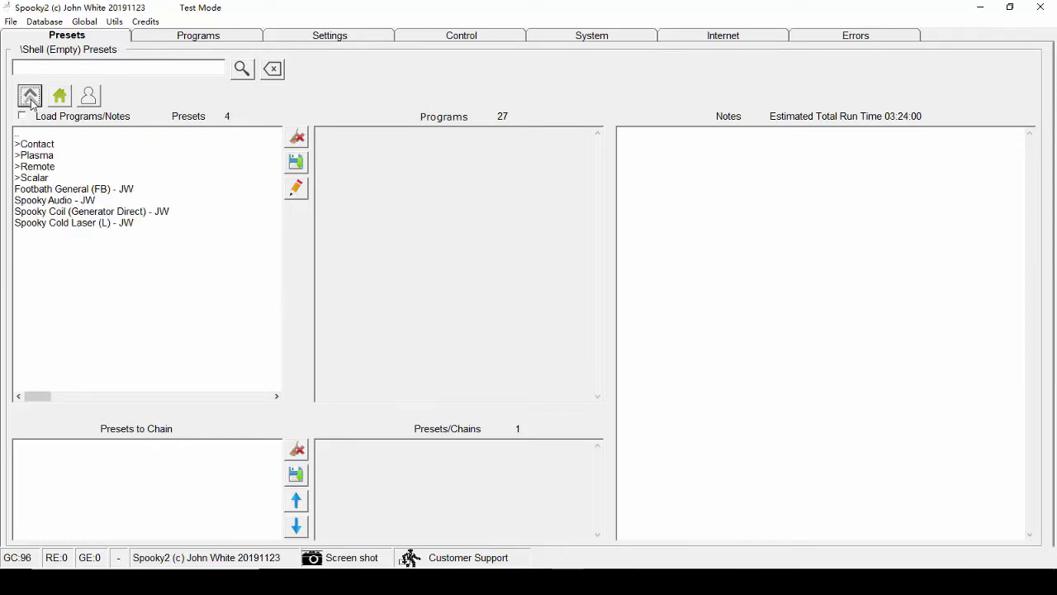
View the Plasma and Remote subfolders of Shell (Empty) Presets, going back up one level after each
double_click(53, 157)
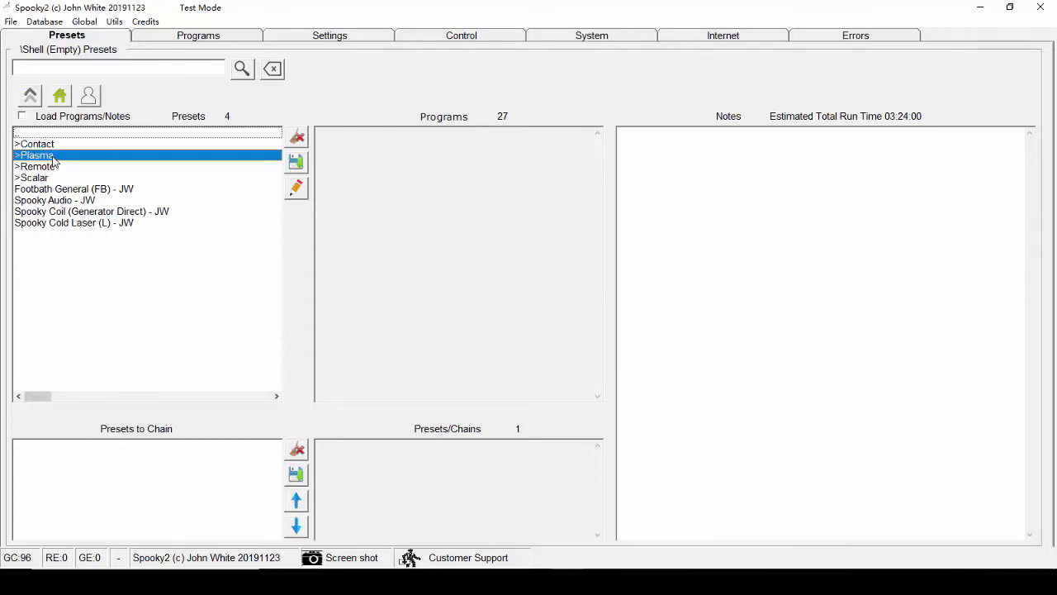
left_click(29, 99)
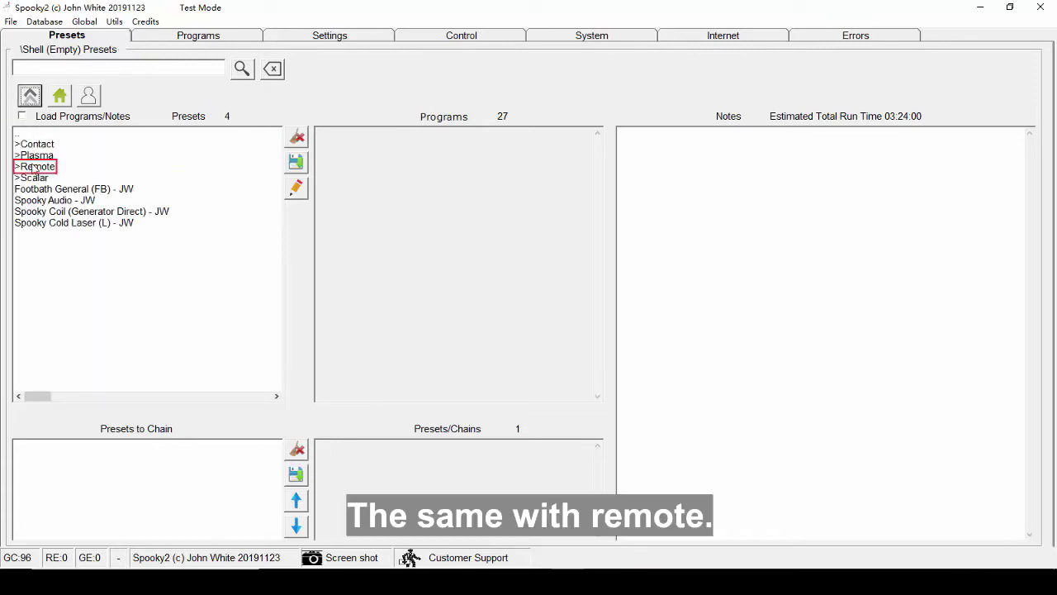
double_click(34, 167)
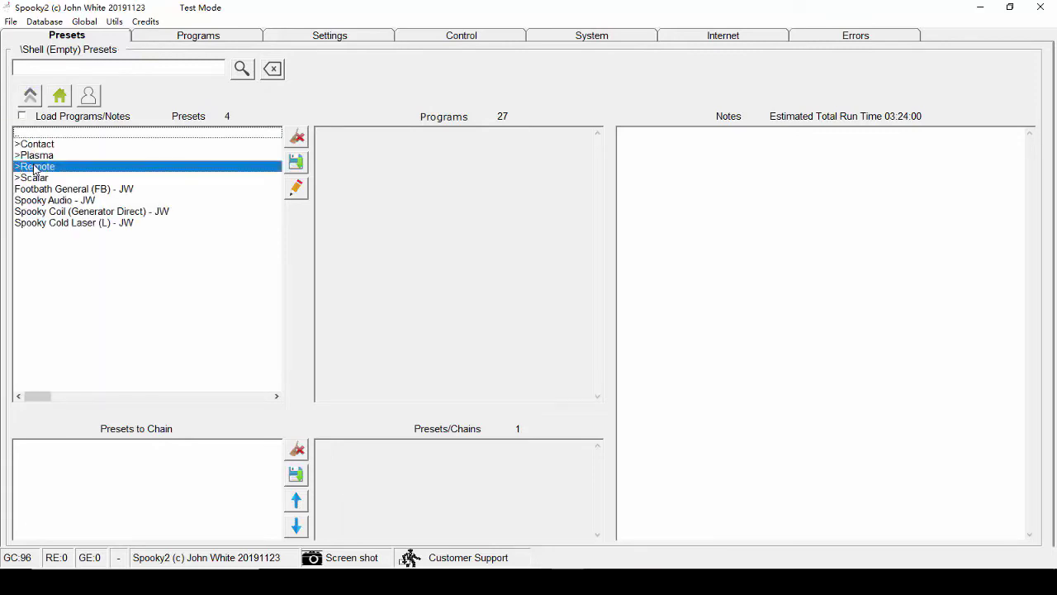
left_click(29, 97)
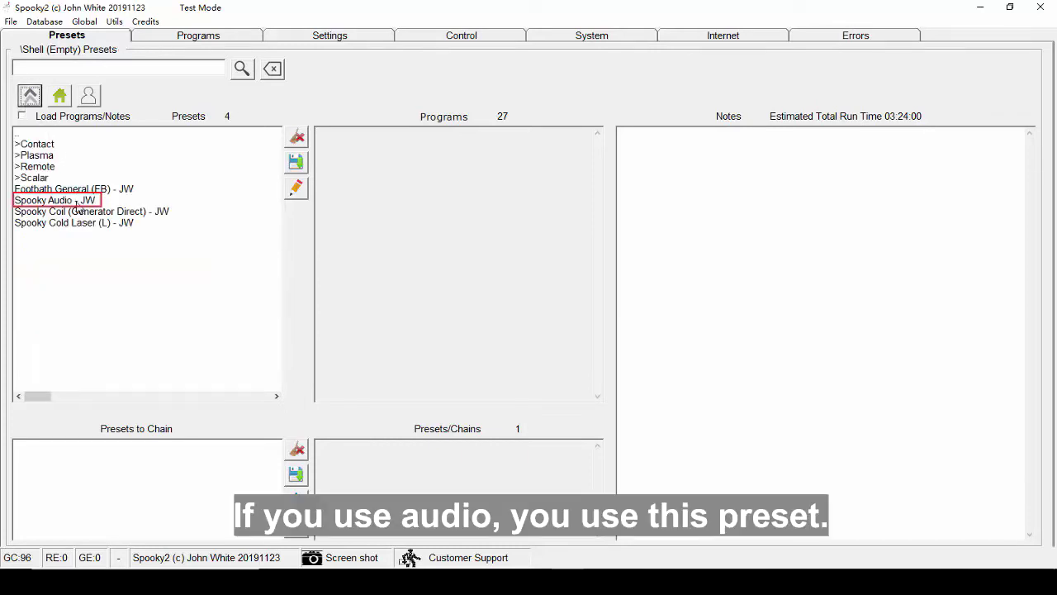
Load the Spooky Audio, Spooky Coil (Generator Direct) and Spooky Cold Laser (L) shell presets one after another to view their notes
left_click(76, 203)
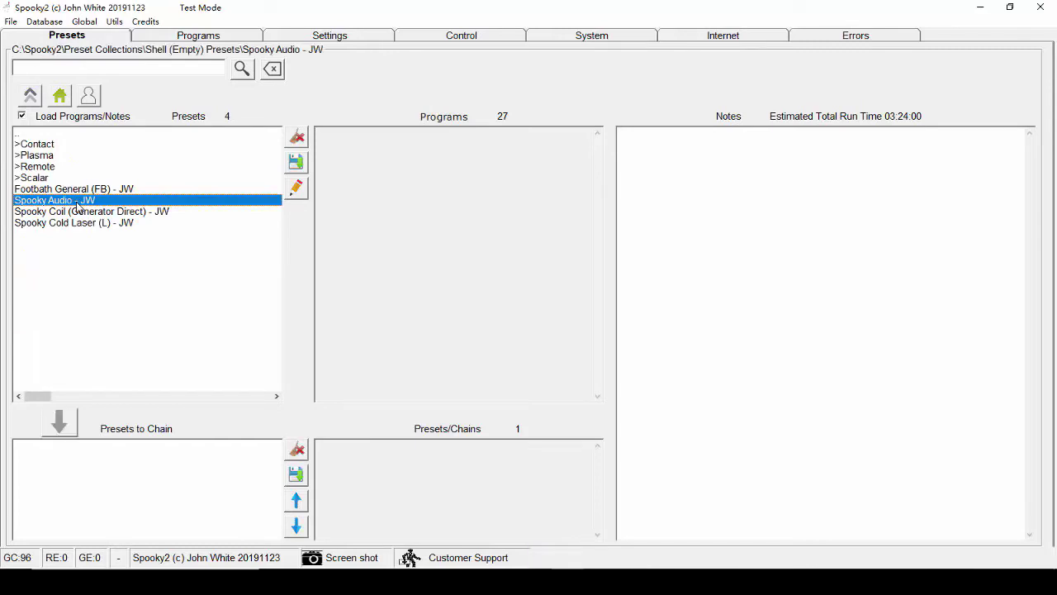
left_click(86, 214)
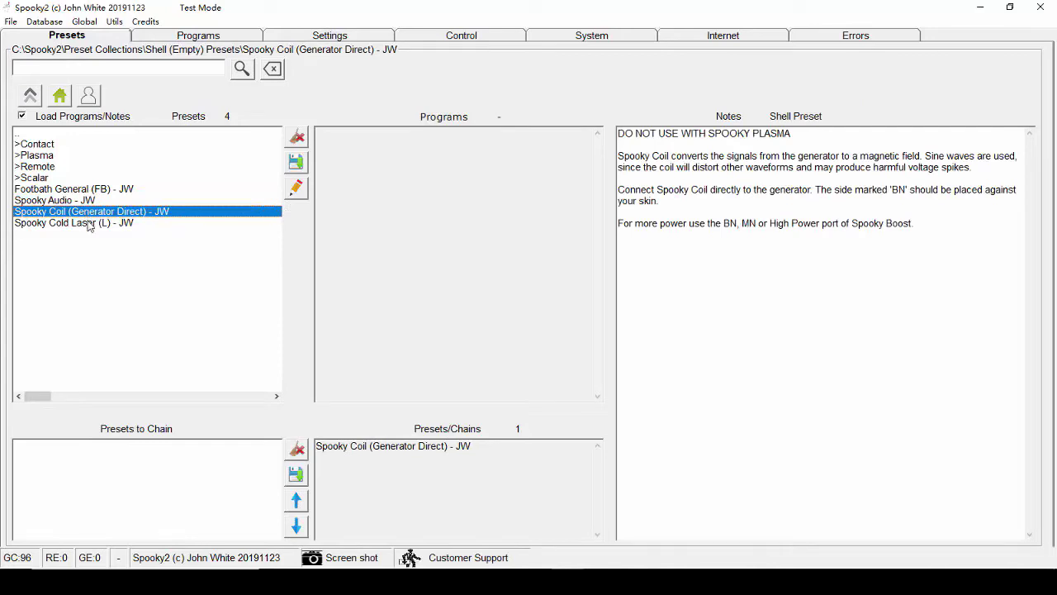
left_click(91, 230)
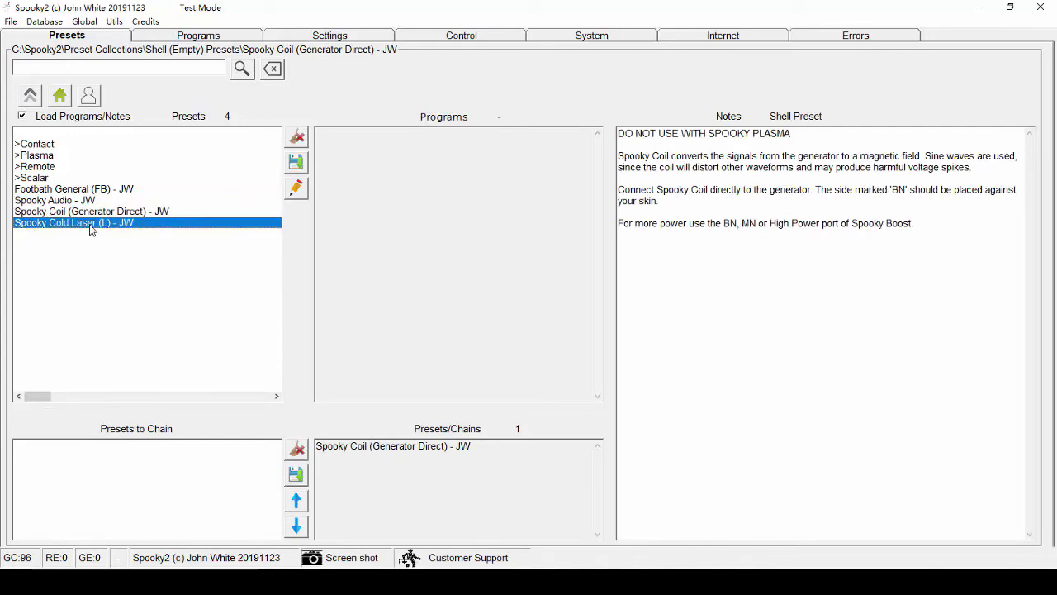
View the User folder from the home directory, and return to the home directory
left_click(64, 99)
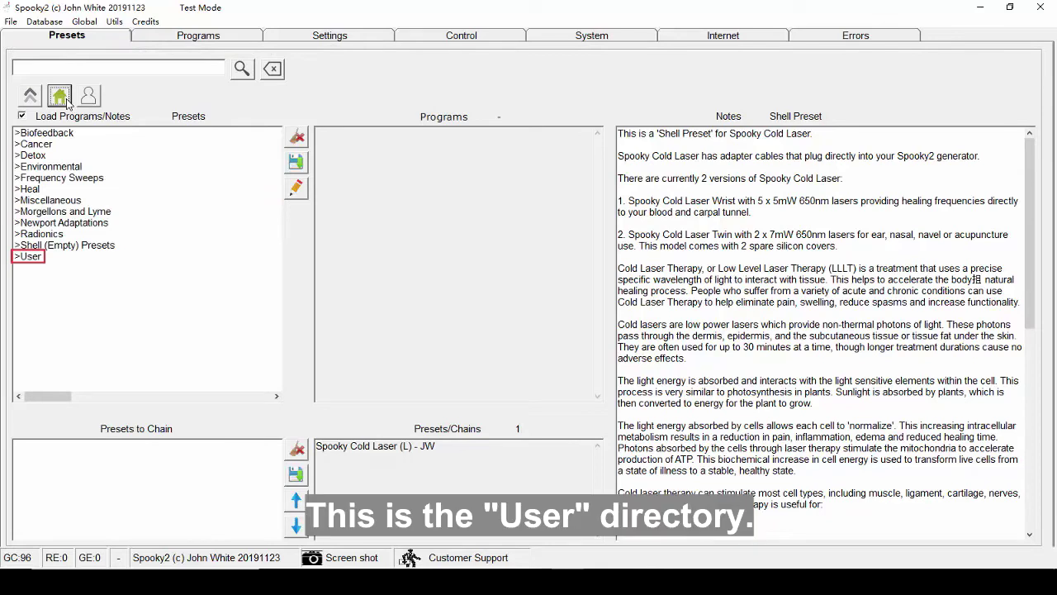
double_click(32, 256)
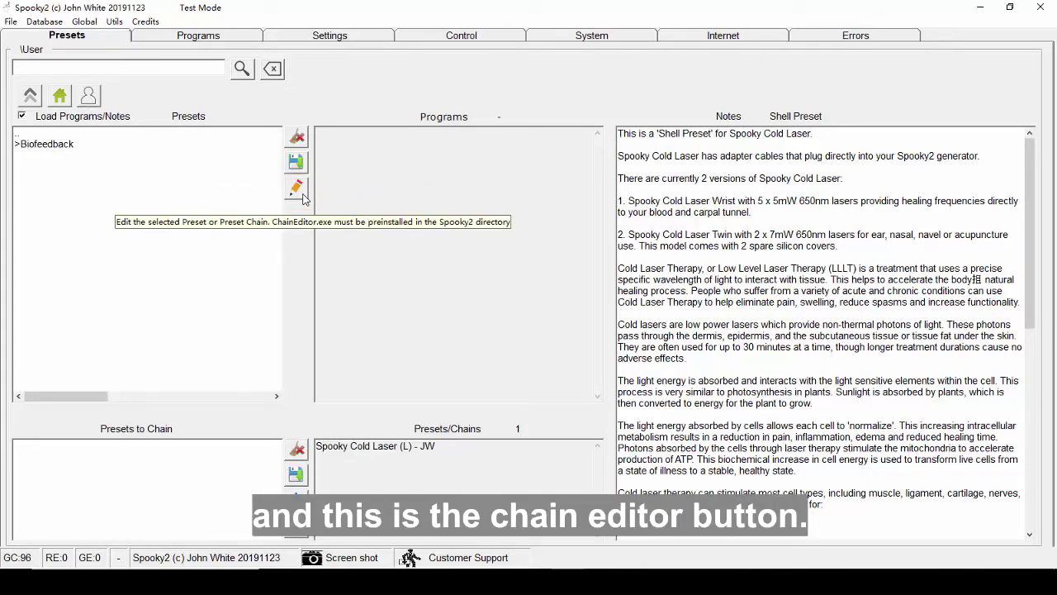
left_click(60, 96)
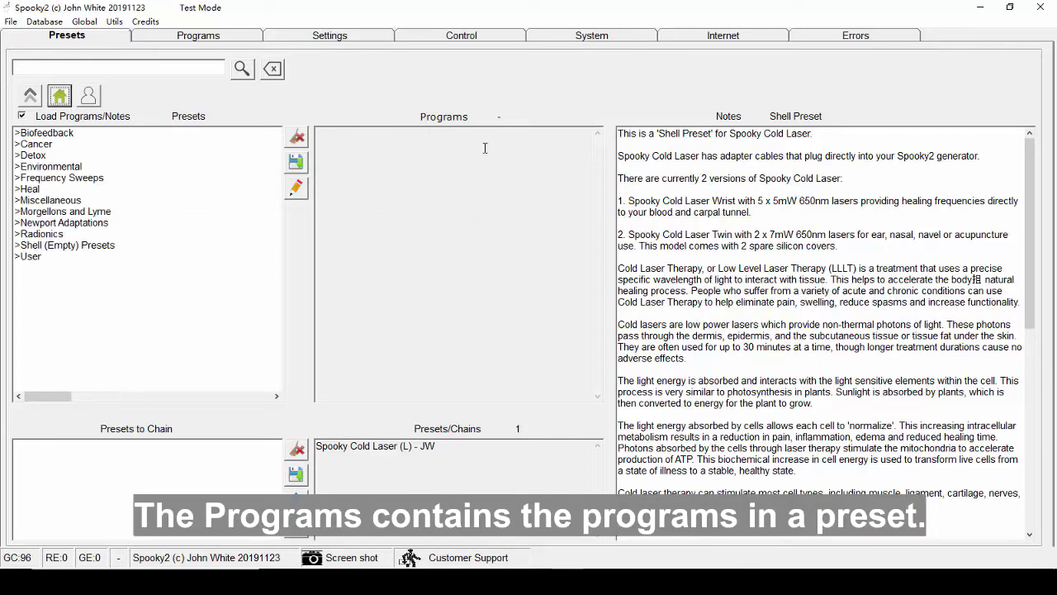
Load the Terrain (R) - BY preset from the Remote subfolder of Detox, and highlight its listed program
double_click(34, 155)
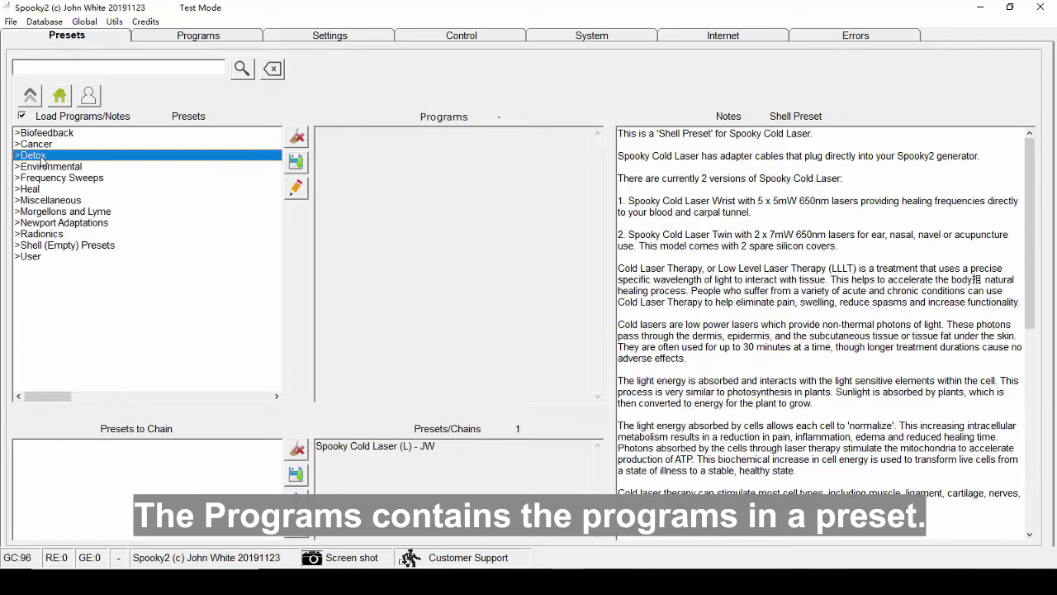
left_click(40, 189)
double_click(40, 189)
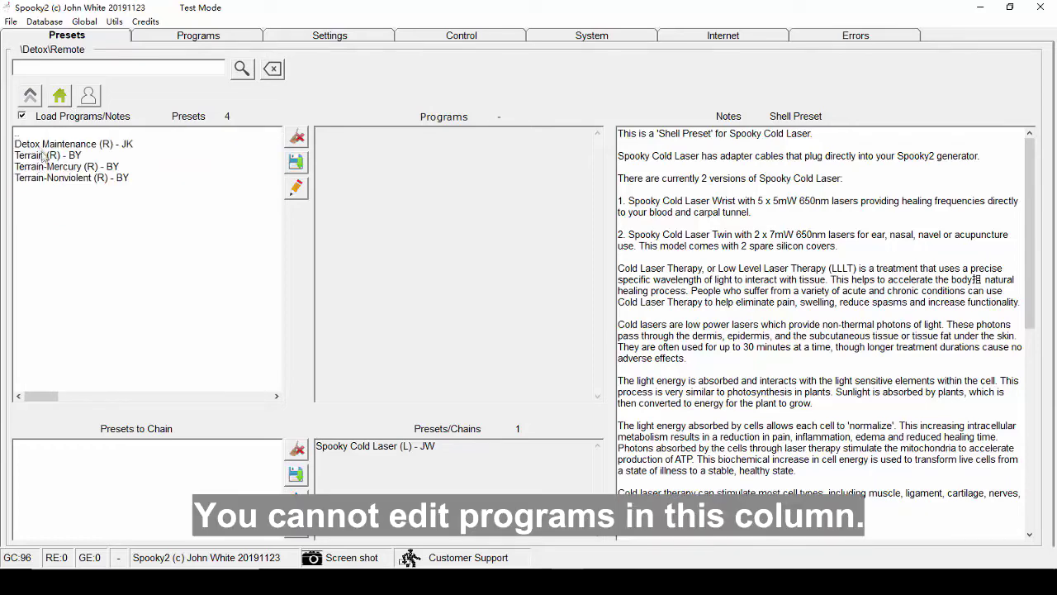
left_click(43, 156)
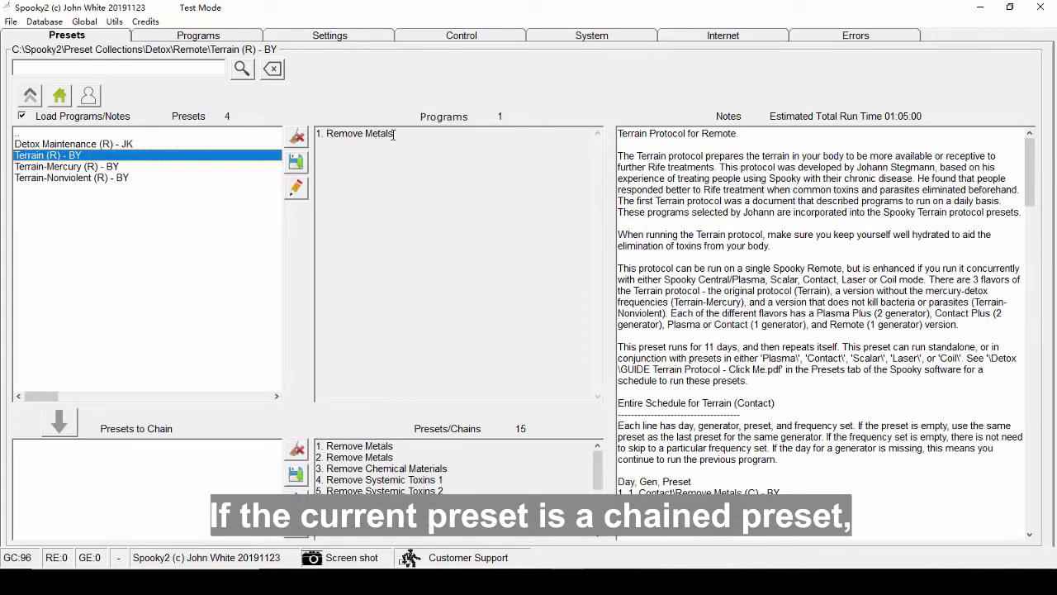
left_click_drag(395, 133, 315, 134)
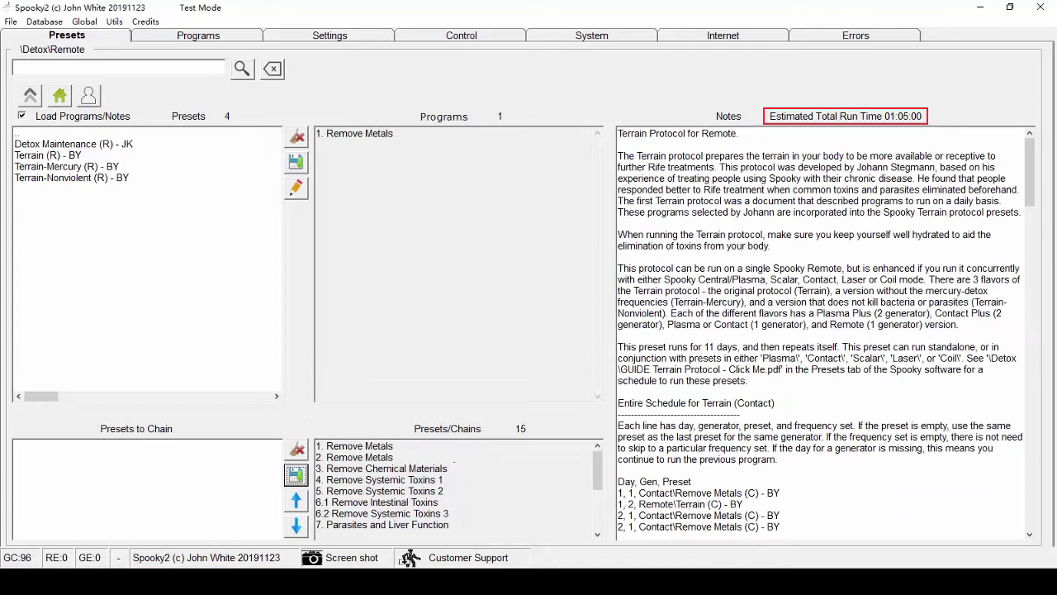
Add Terrain (R) - BY and Terrain-Mercury (R) - BY to the Presets to Chain list, and clear that list
left_click(59, 158)
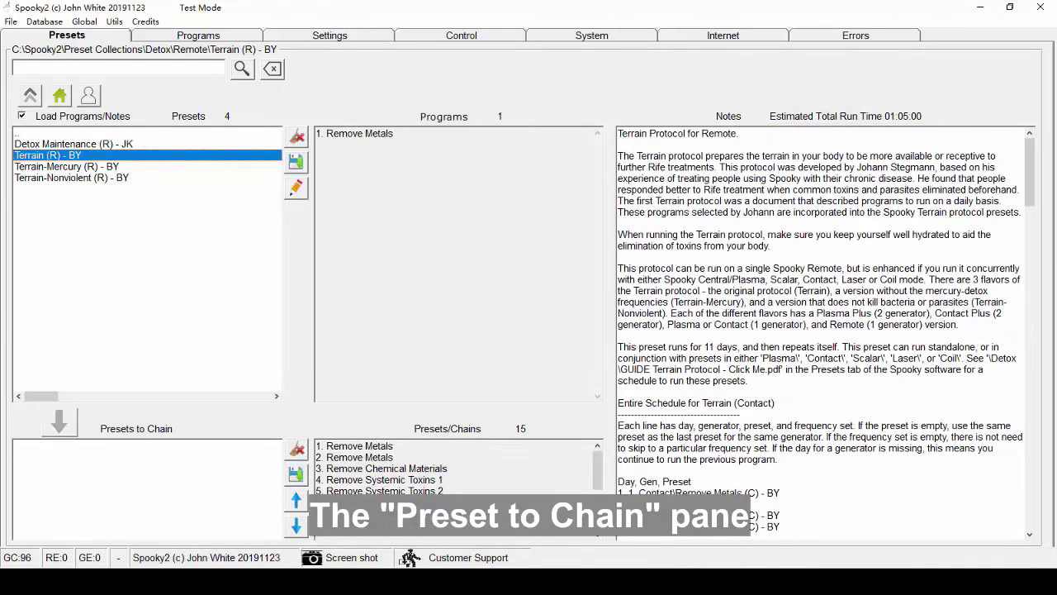
left_click(59, 425)
left_click(66, 168)
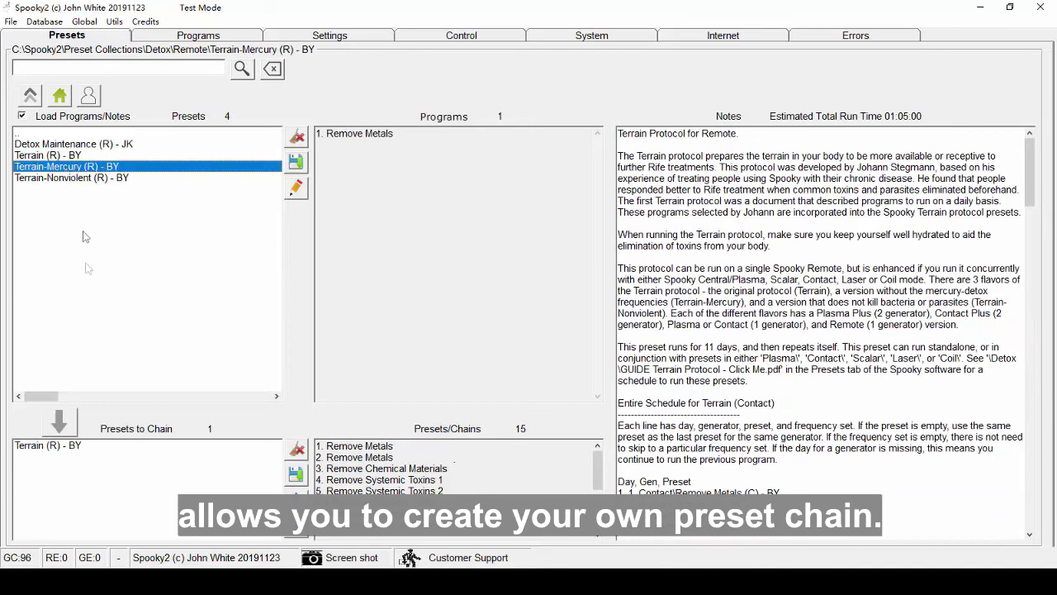
left_click(58, 423)
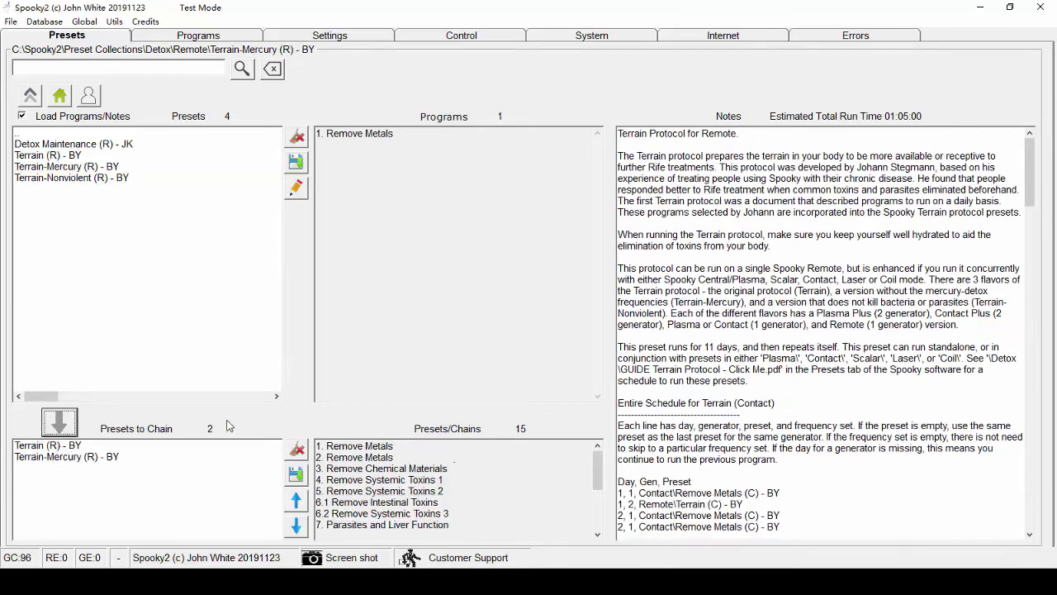
left_click(298, 450)
Build a preset chain from Terrain (R) - BY followed by Terrain-Mercury (R) - BY
left_click(90, 157)
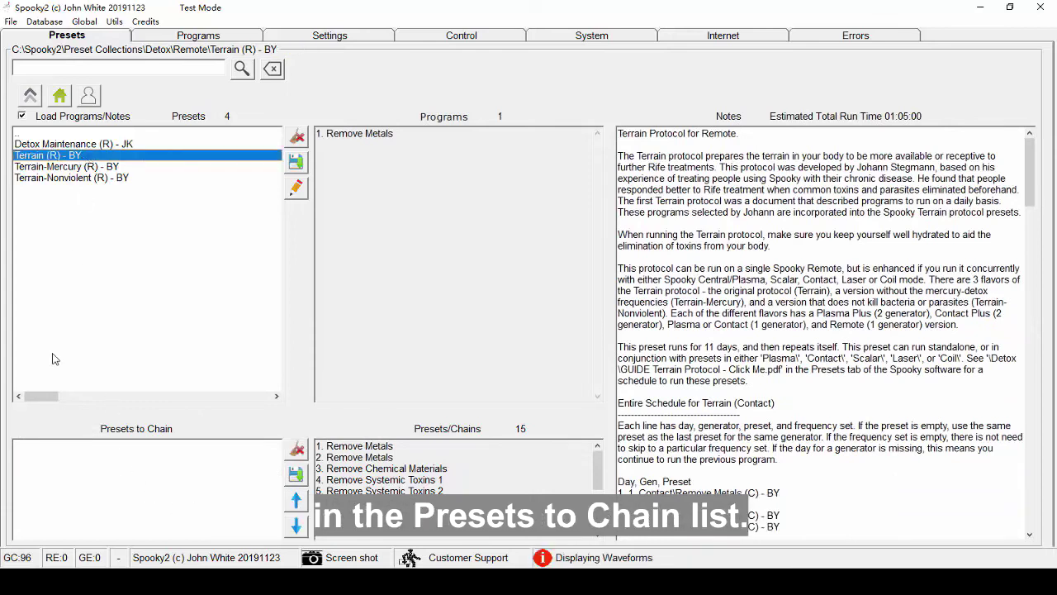
left_click(59, 423)
left_click(56, 166)
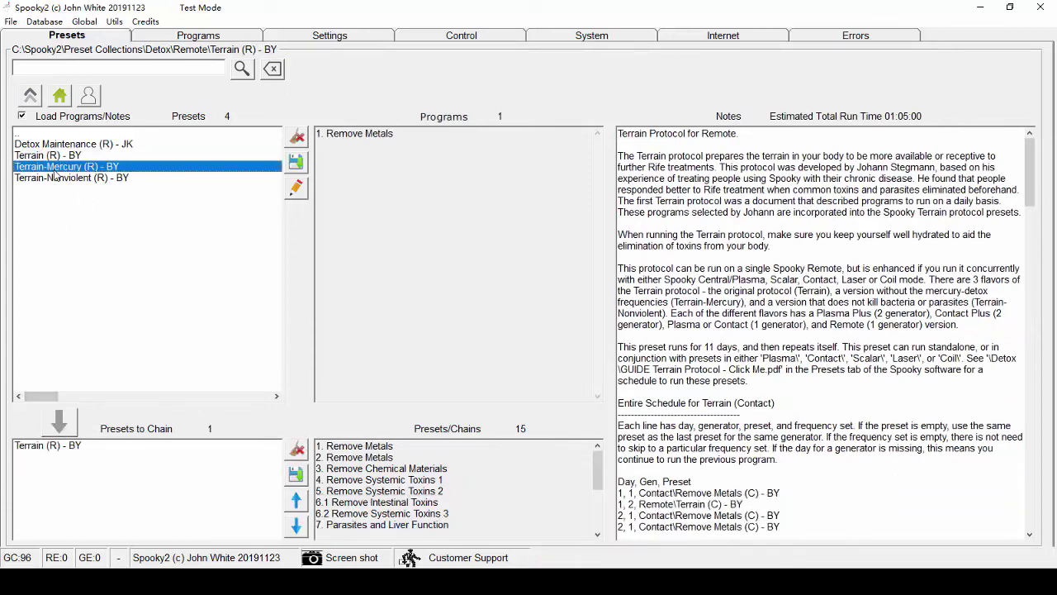
left_click(58, 423)
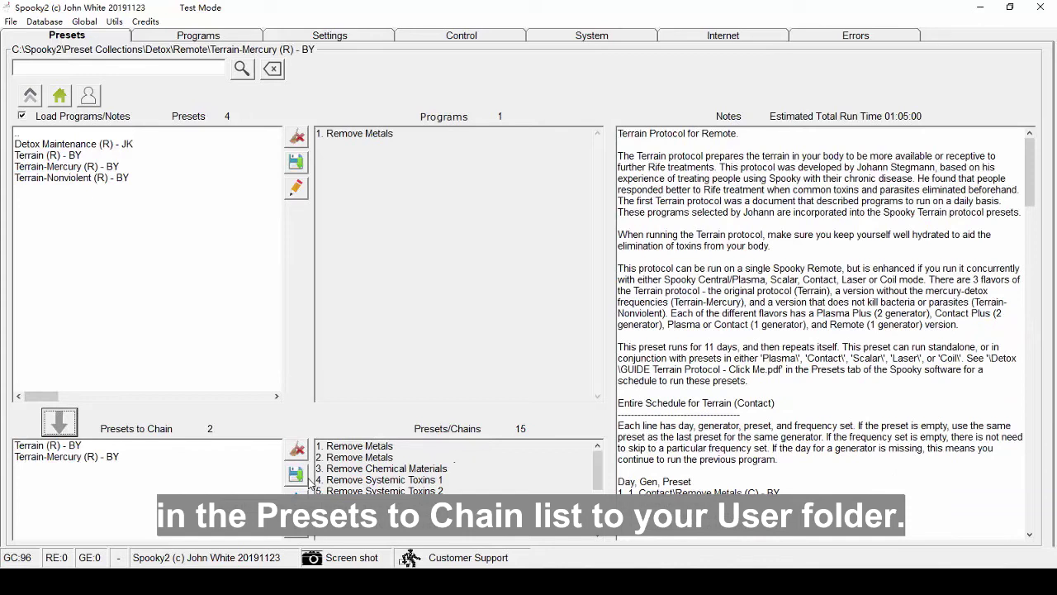
Move Terrain-Mercury (R) - BY up one place in the preset chain, and move it back down
left_click(118, 457)
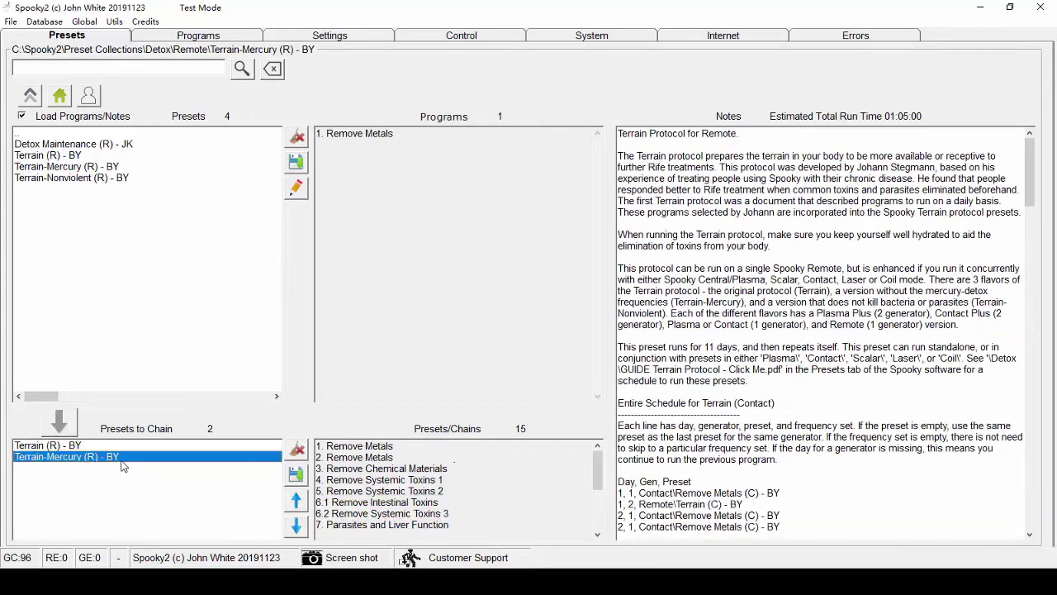
left_click(296, 504)
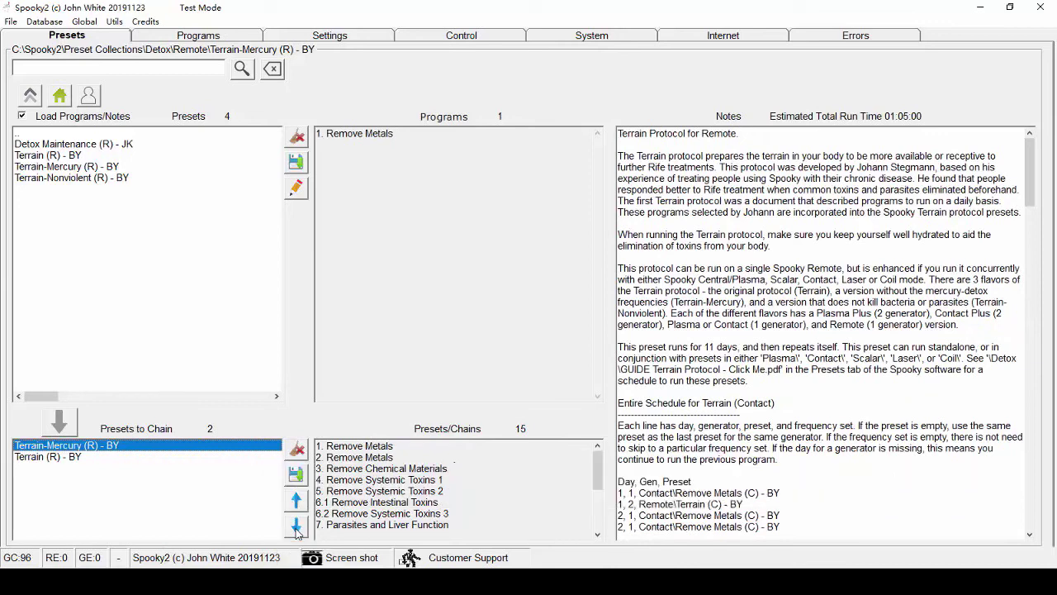
left_click(296, 527)
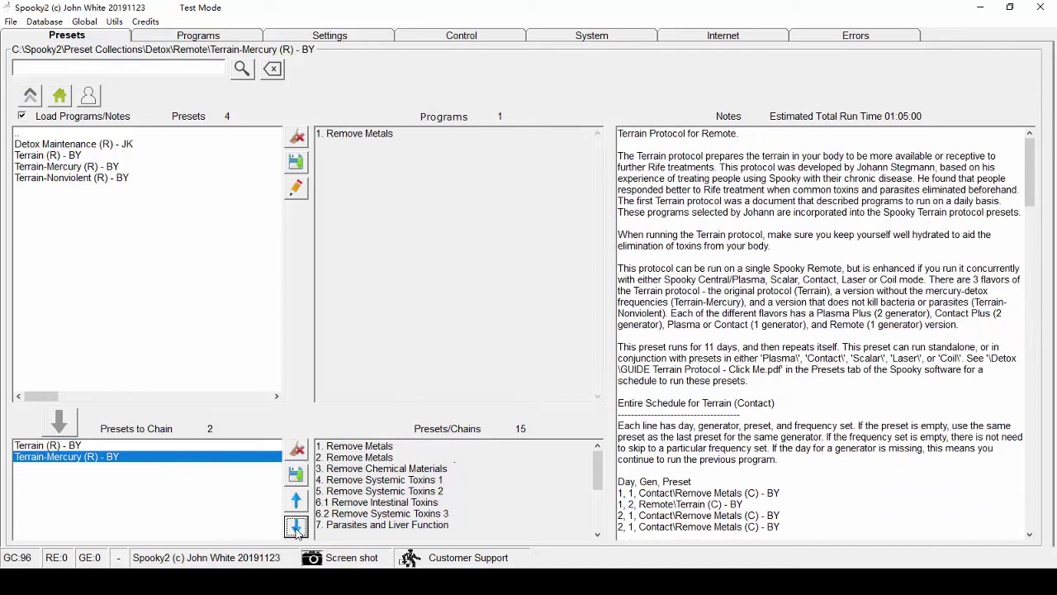